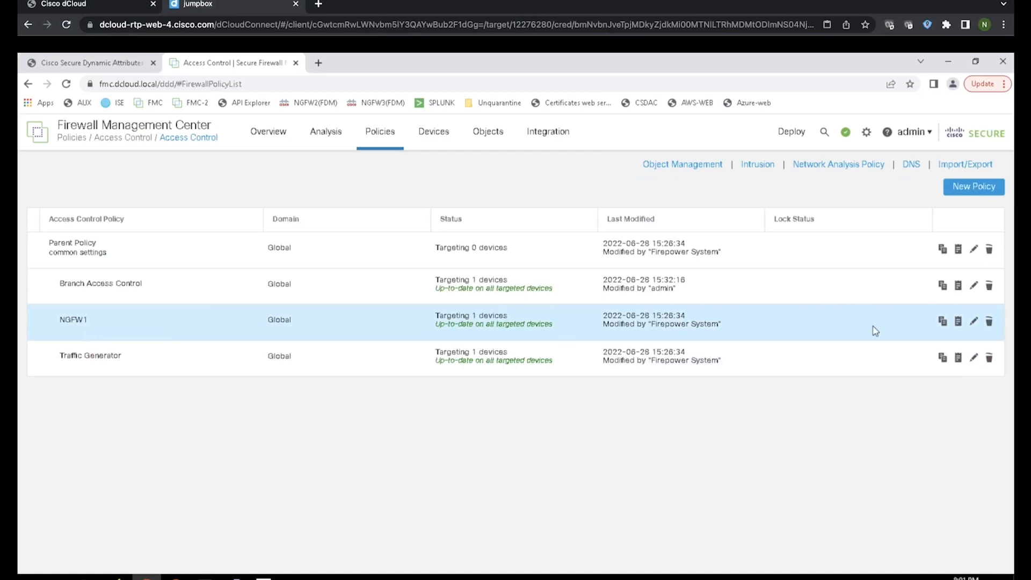
Step: Open the NGFW1 access control policy for editing, view its rules in the legacy layout and return to the new layout
left_click(973, 322)
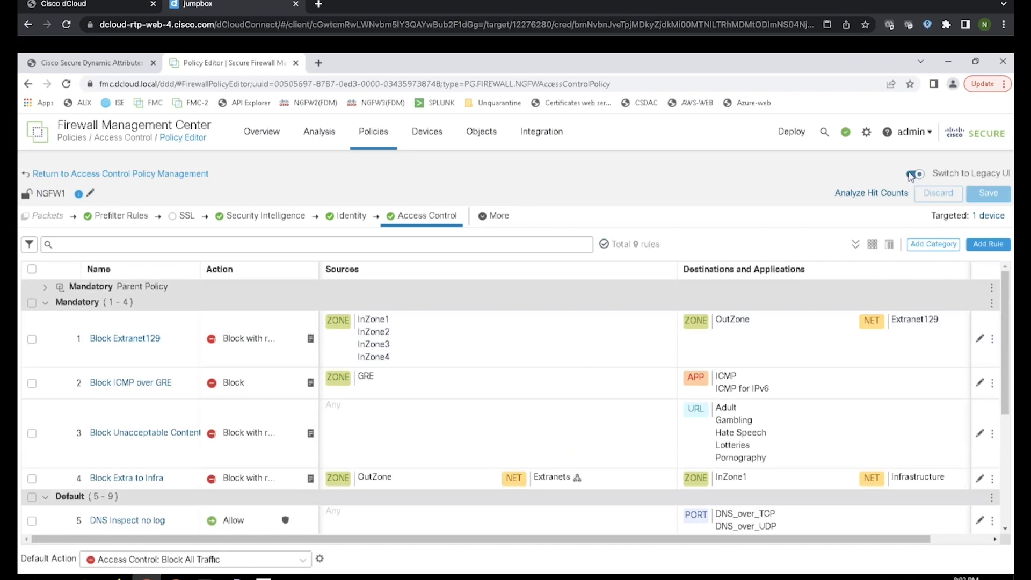
left_click(914, 174)
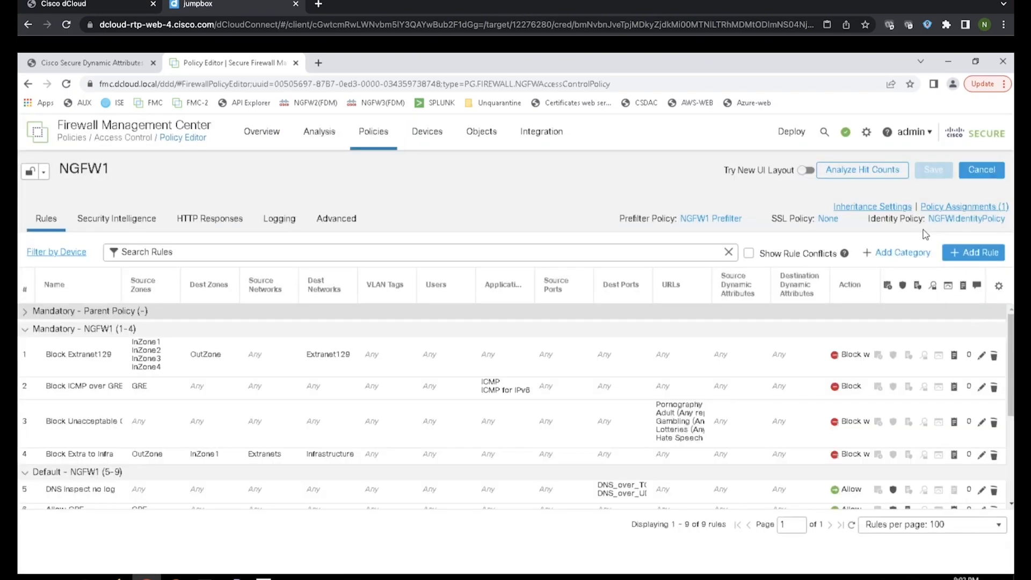
left_click(806, 171)
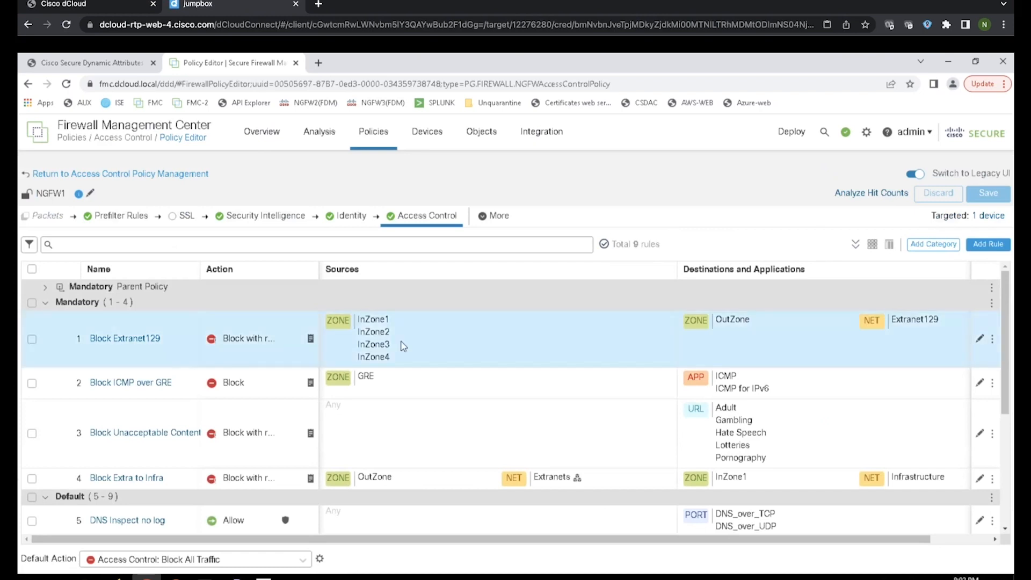
Step: Start a new Allow rule directly below rule 7, Block Selected Applications, and name it Engineering Access
scroll(432, 391, "down", 4)
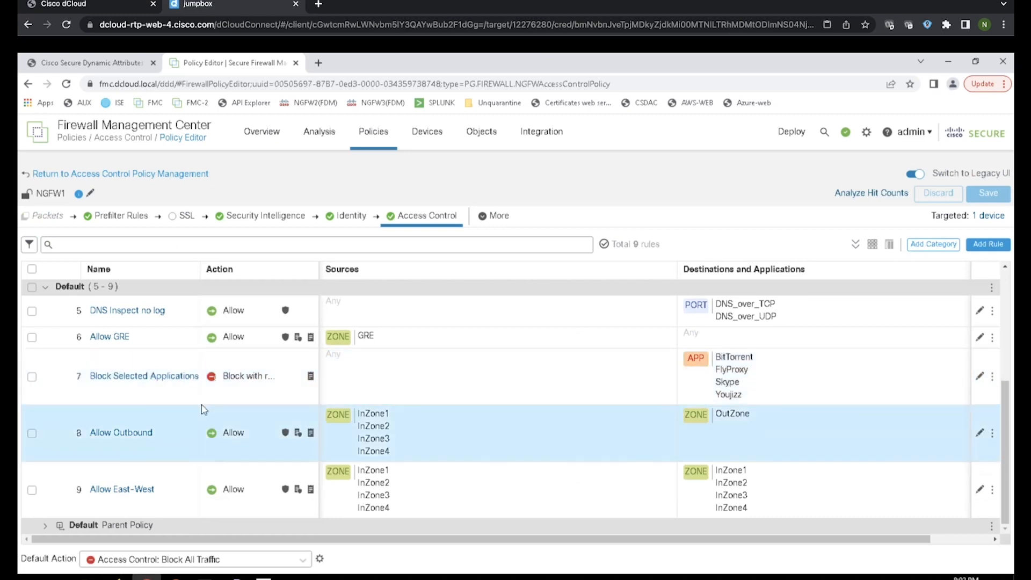
mouse_move(214, 407)
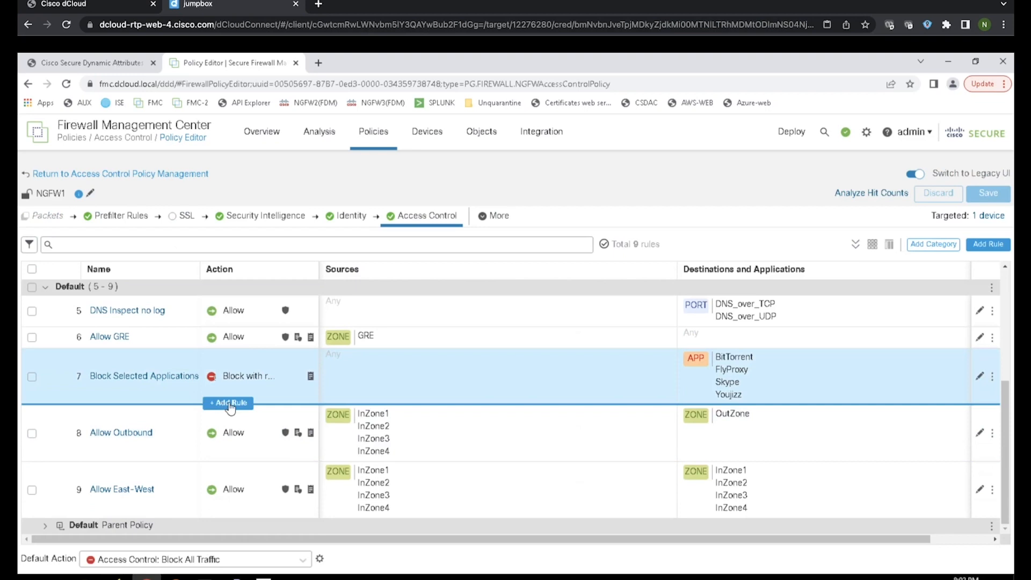
left_click(230, 403)
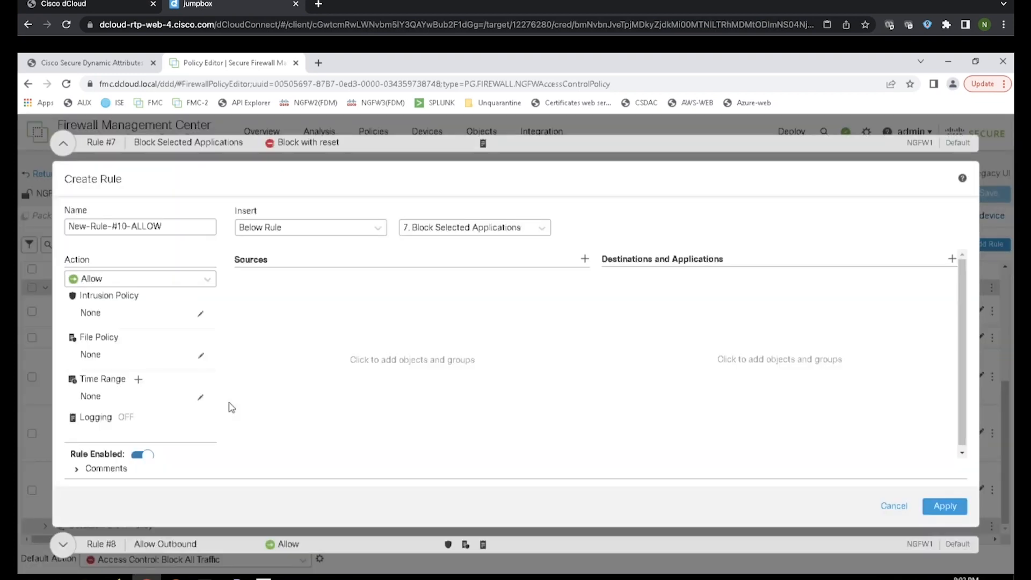
triple_click(154, 228)
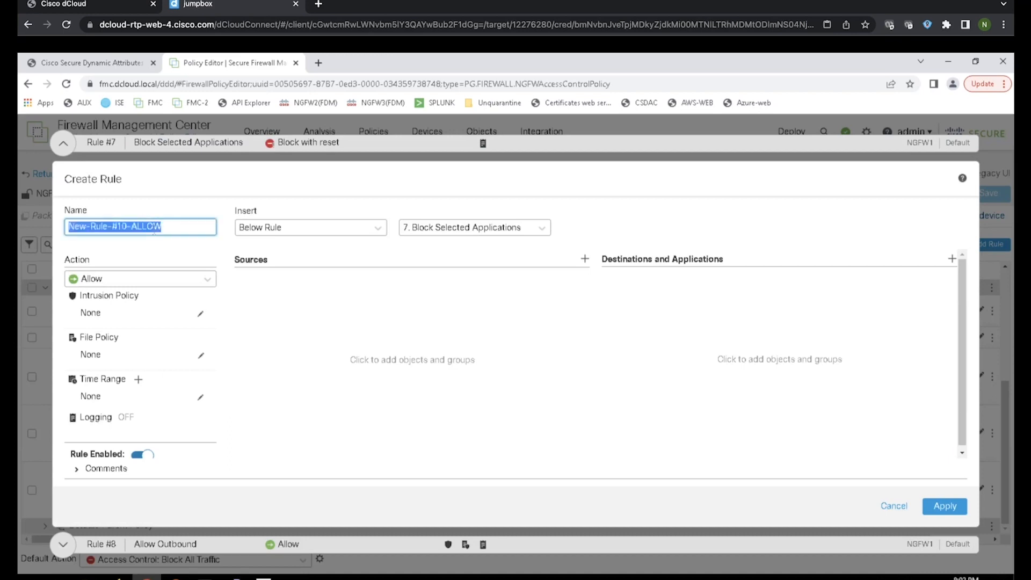
type("Engineerin")
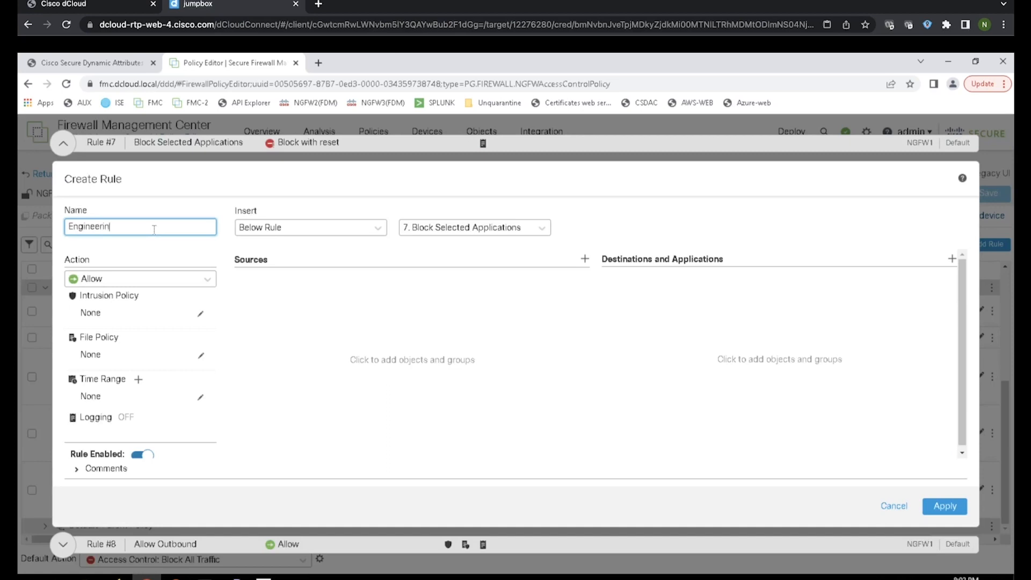
type("g Access")
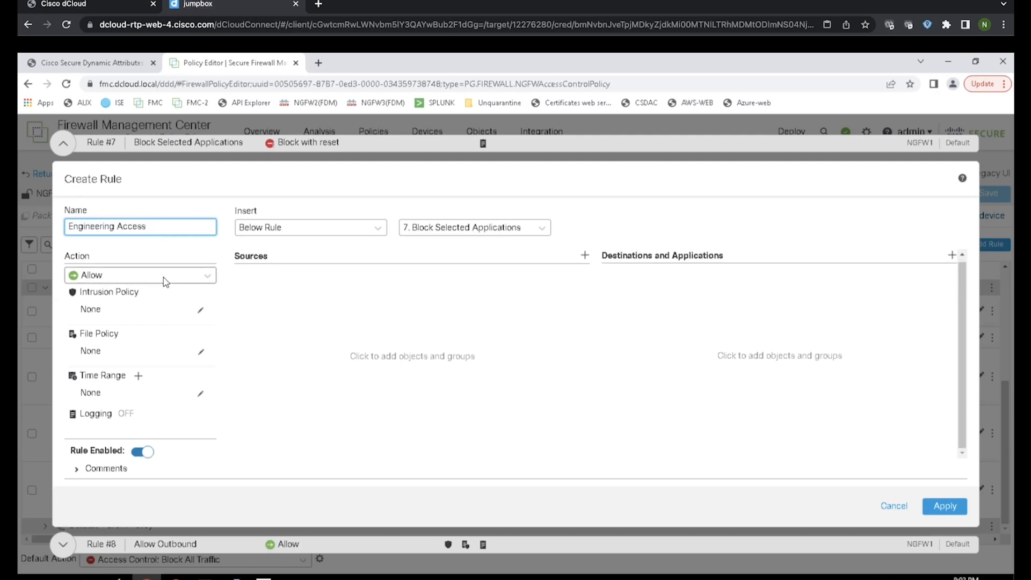
Step: Enable logging at end of connection for the Engineering Access rule, with events sent to Firewall Management Center
left_click(117, 422)
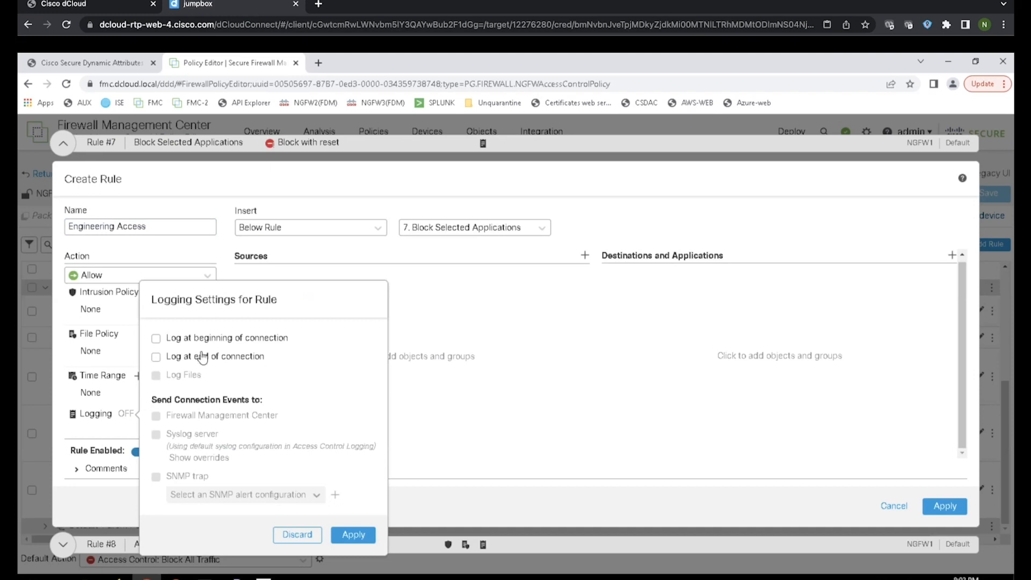
left_click(156, 358)
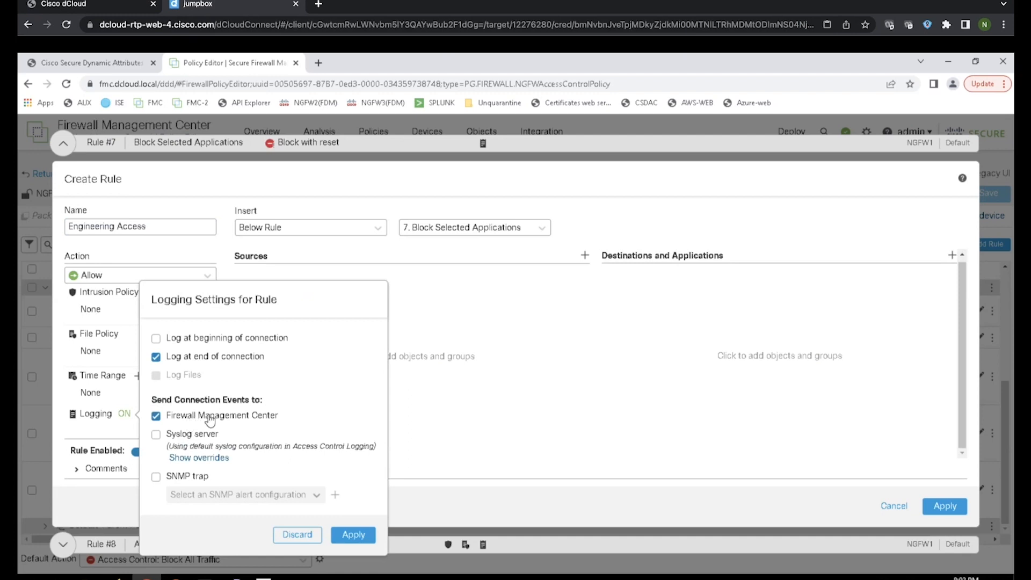
left_click(352, 535)
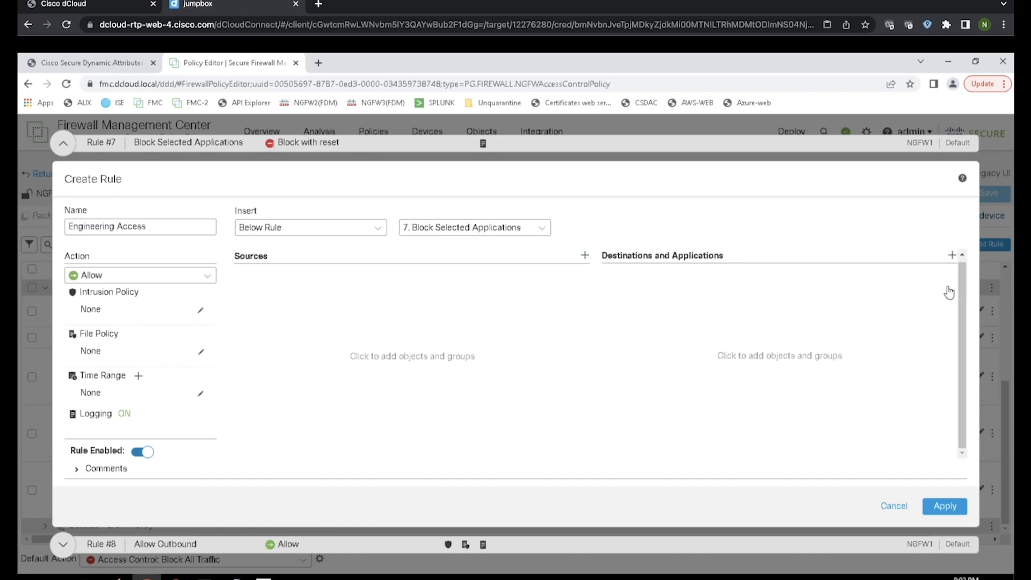
Step: Add the dynamic objects AWS_ENGINEERING and Azure_Engineering as destination dynamic attributes of the Engineering Access rule
left_click(587, 257)
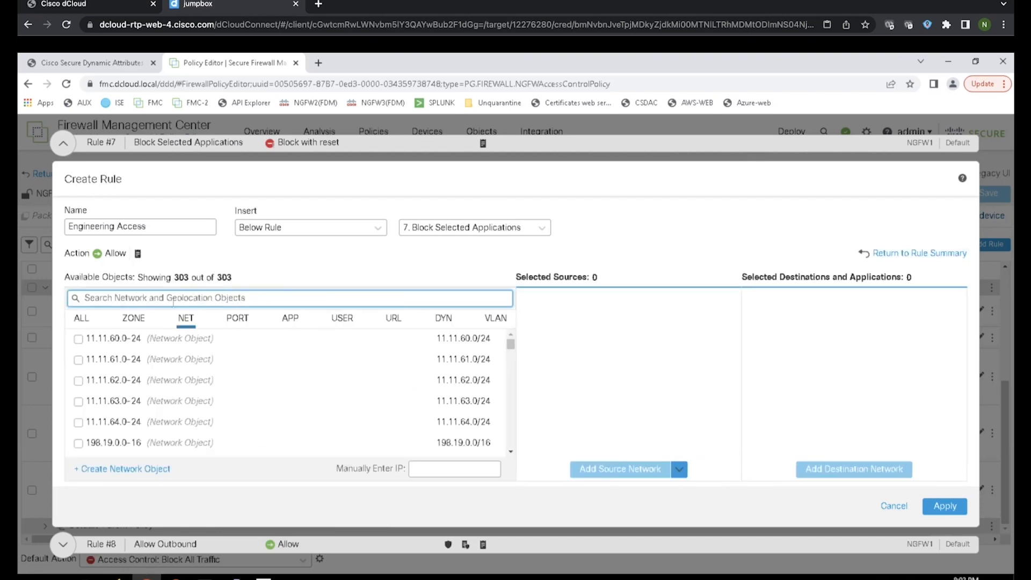
left_click(444, 320)
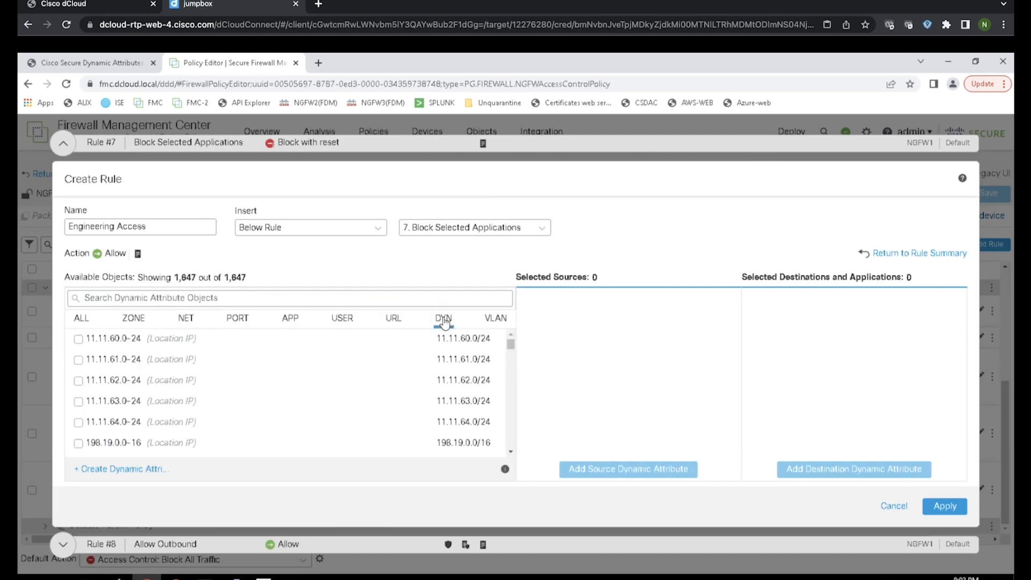
left_click(186, 298)
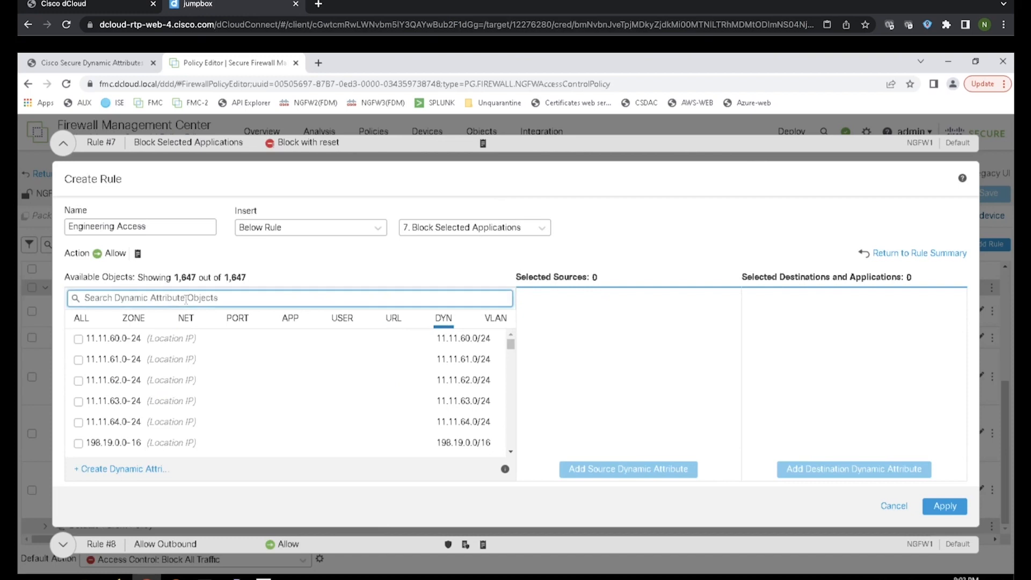
type("Engineering")
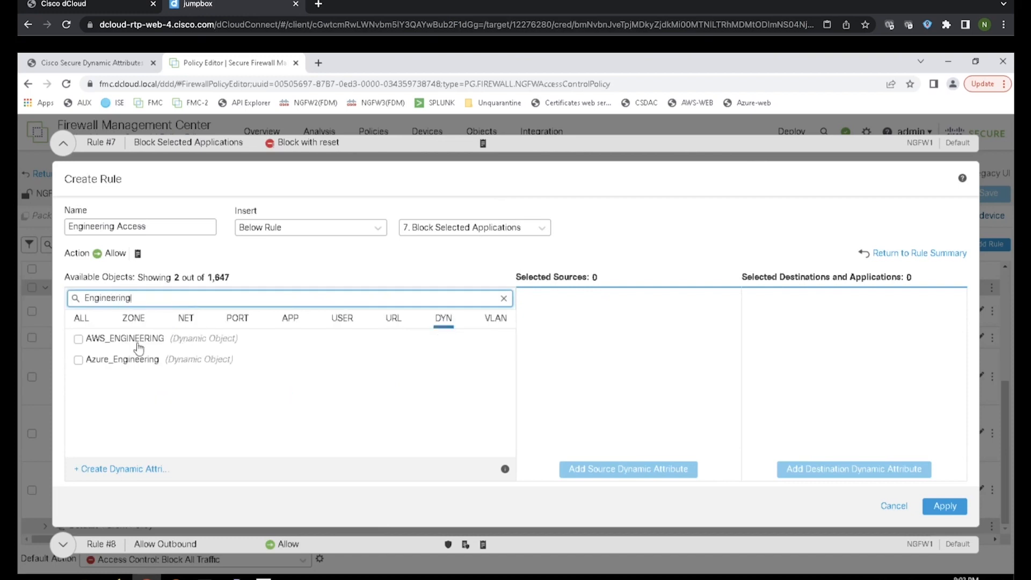
left_click(78, 339)
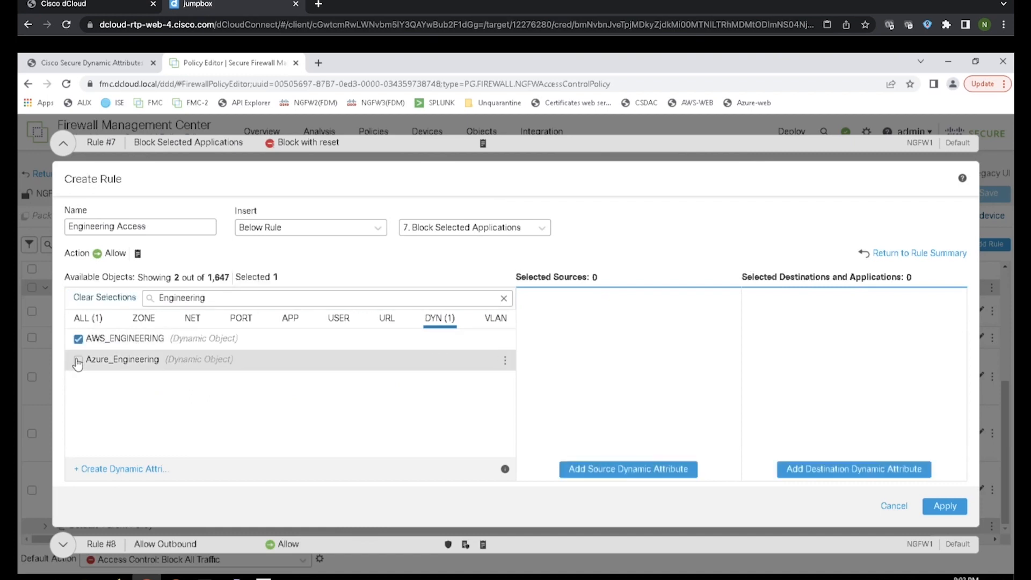
left_click(79, 360)
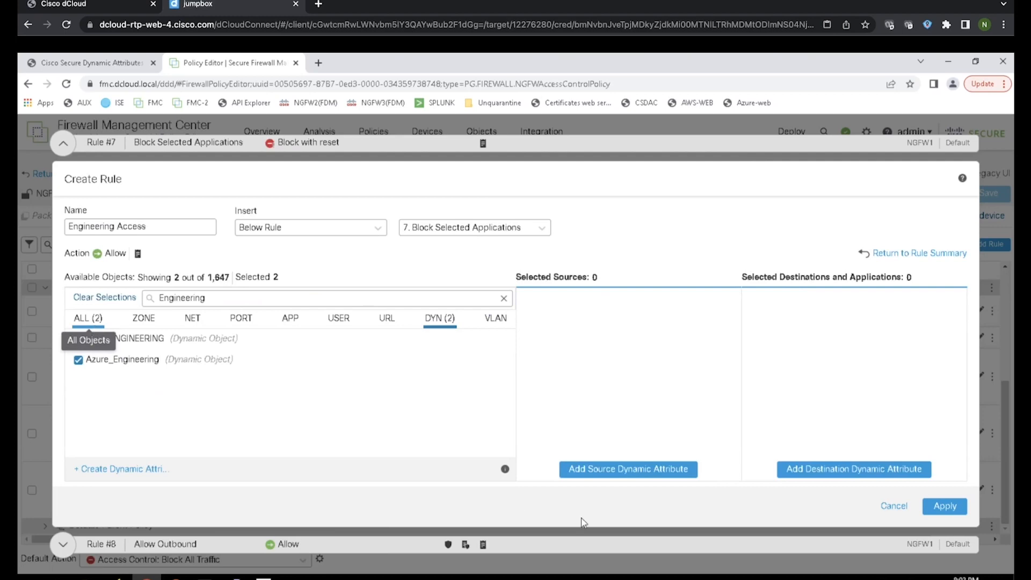
left_click(867, 474)
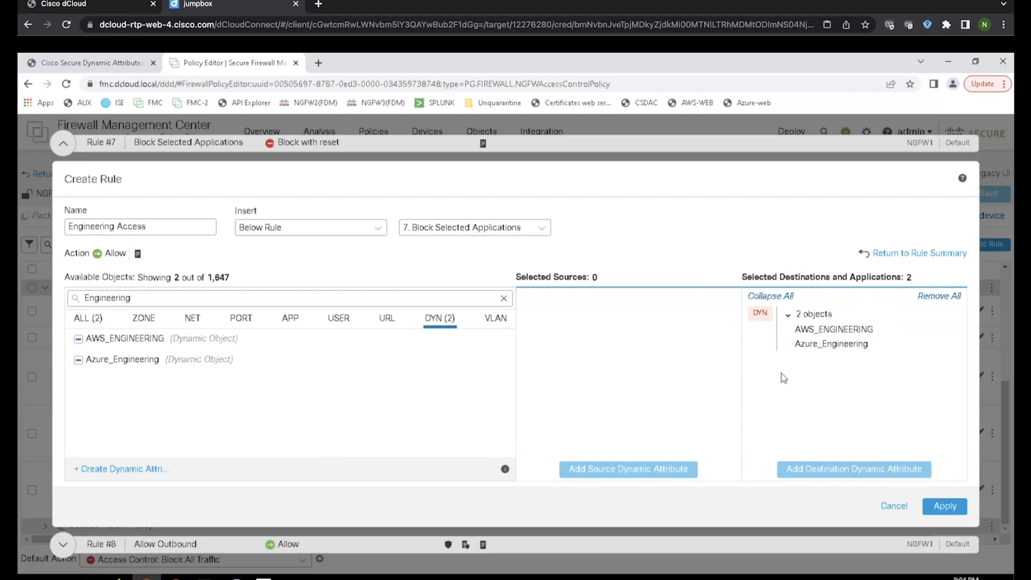
Step: Return to the Engineering Access rule summary, review its settings and apply the rule to the policy
left_click(899, 261)
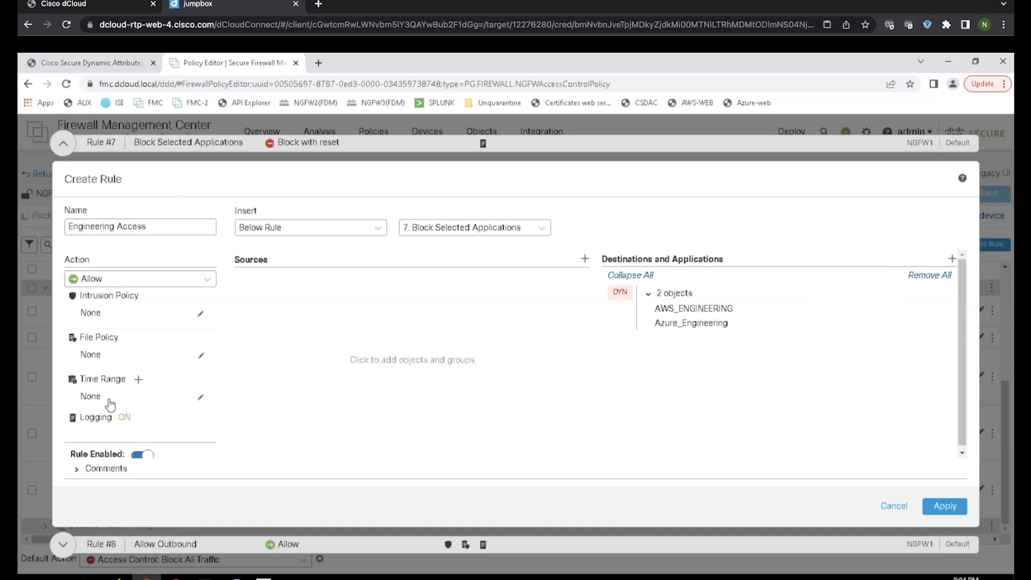
mouse_move(120, 419)
mouse_move(718, 327)
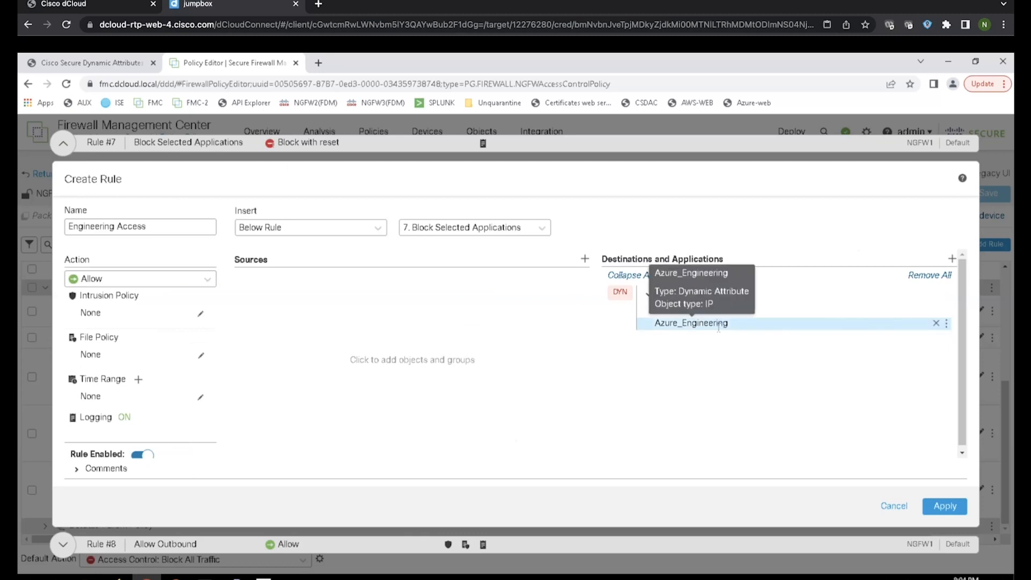
left_click(940, 508)
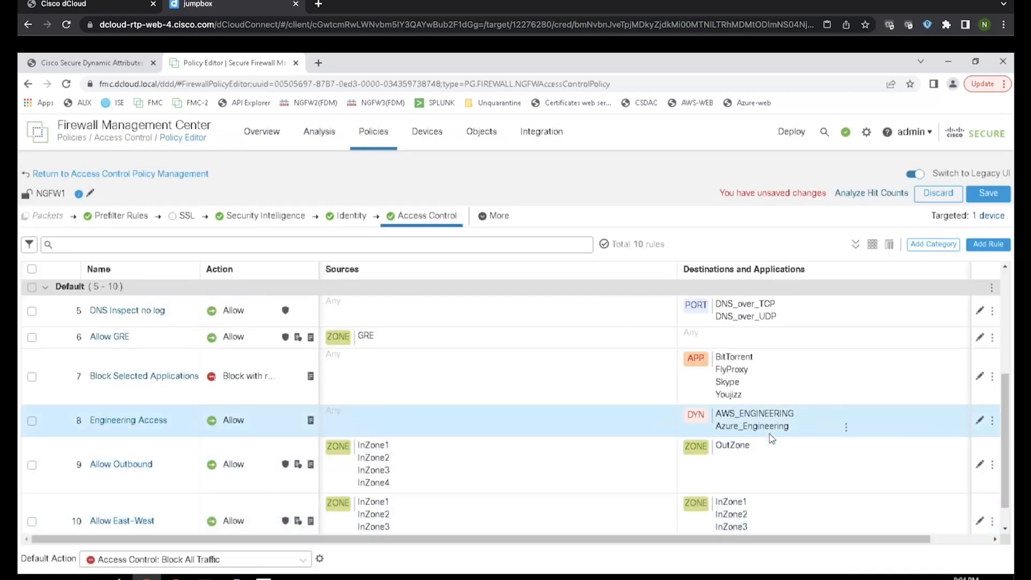
Step: Start another Allow rule directly below Engineering Access and name it HR Access
mouse_move(769, 434)
mouse_move(326, 440)
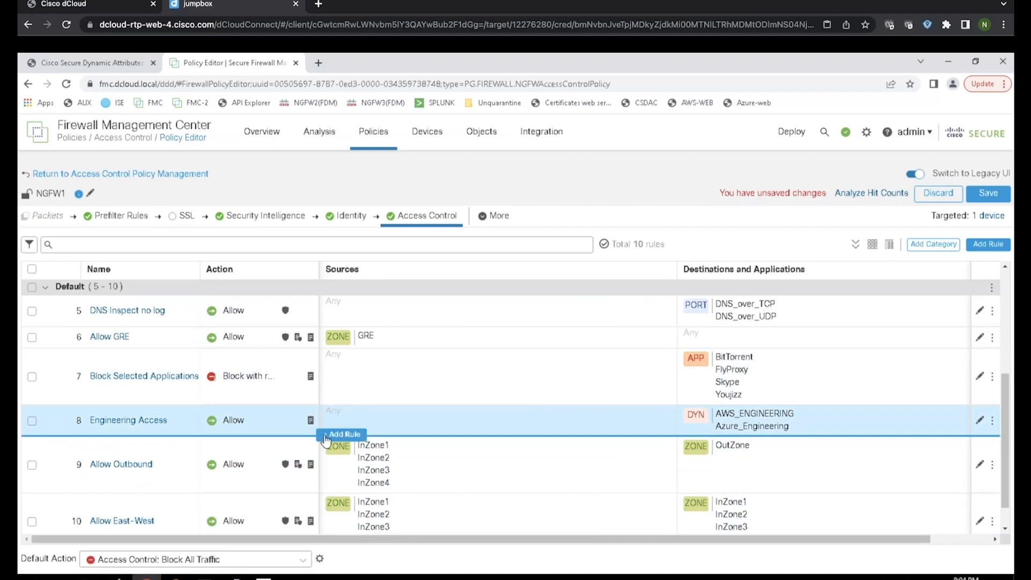
left_click(343, 434)
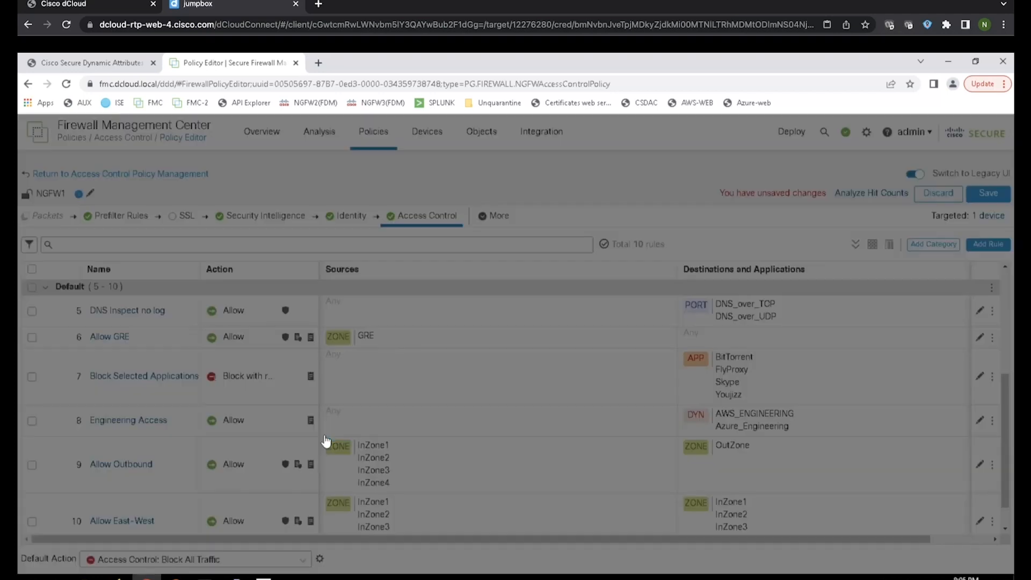
left_click_drag(162, 227, 68, 227)
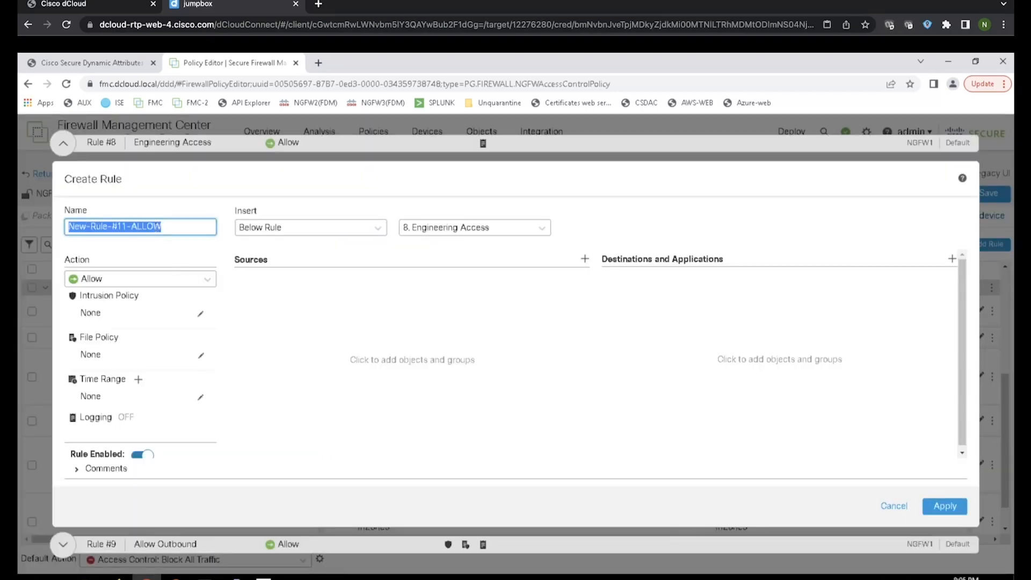
type("HR-A")
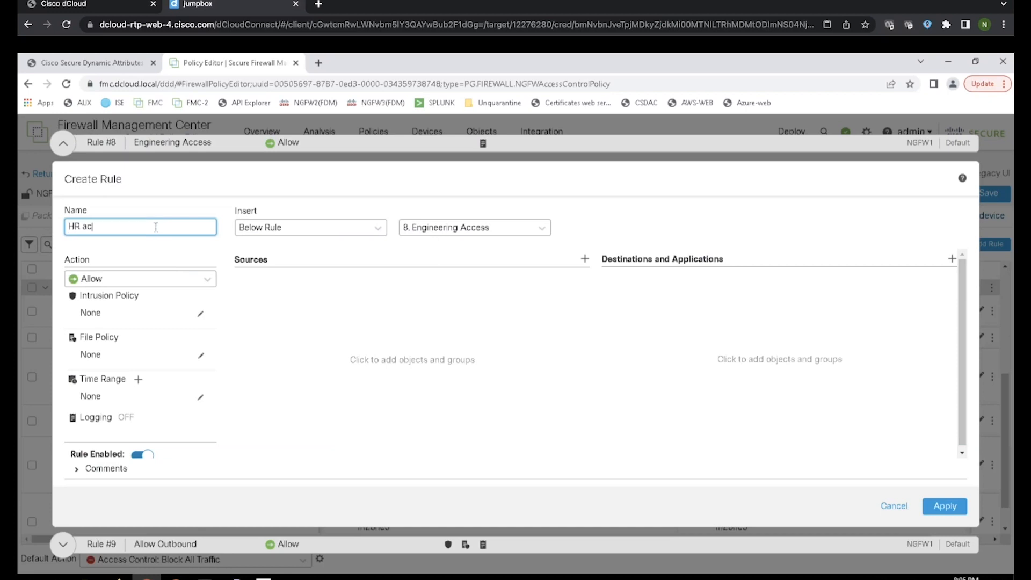
key("BackSpace")
key("BackSpace")
type("A")
type("ess")
Step: Enable logging at end of connection for the HR Access rule, with events sent to Firewall Management Center
left_click(116, 424)
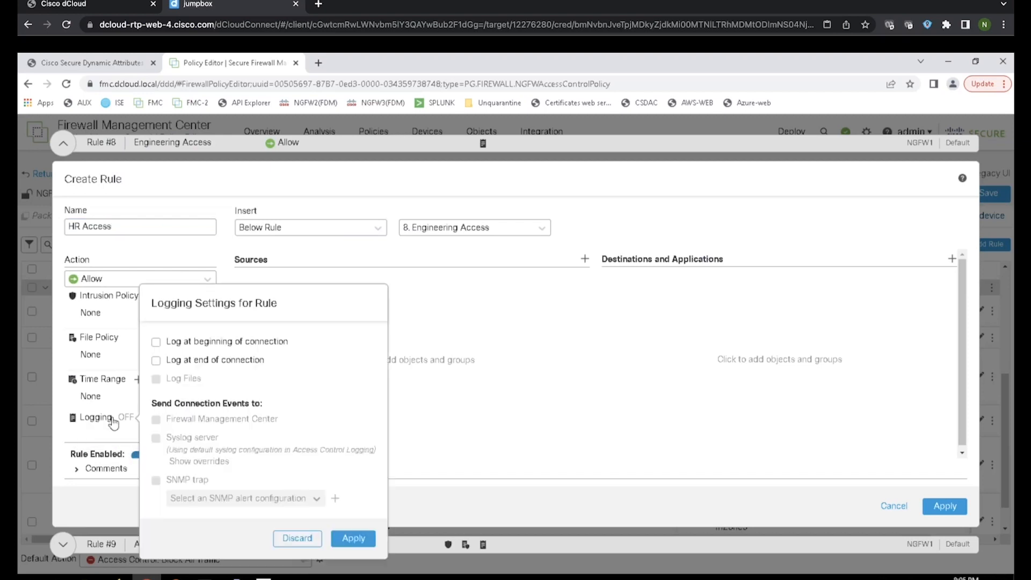
left_click(156, 360)
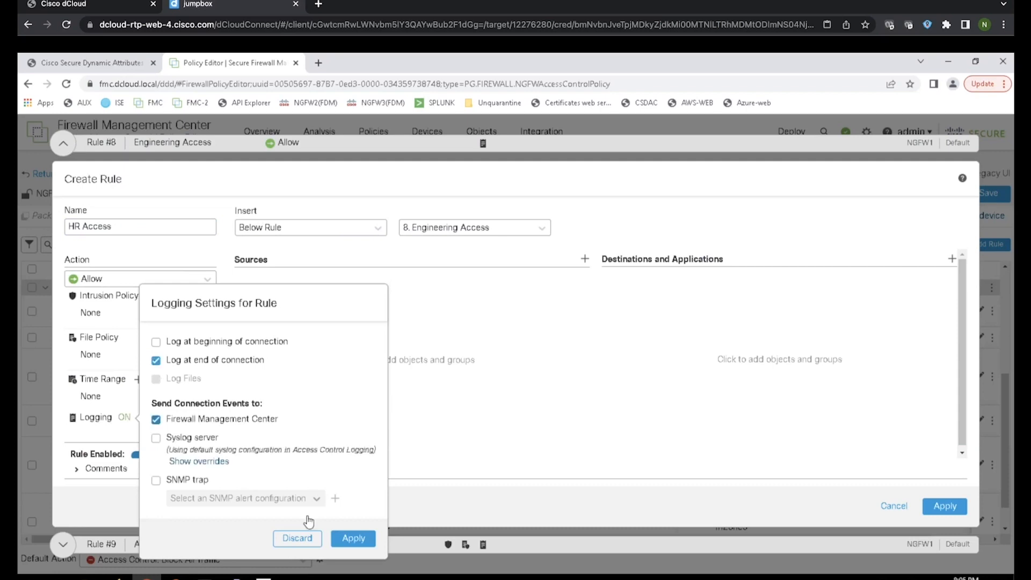
left_click(352, 540)
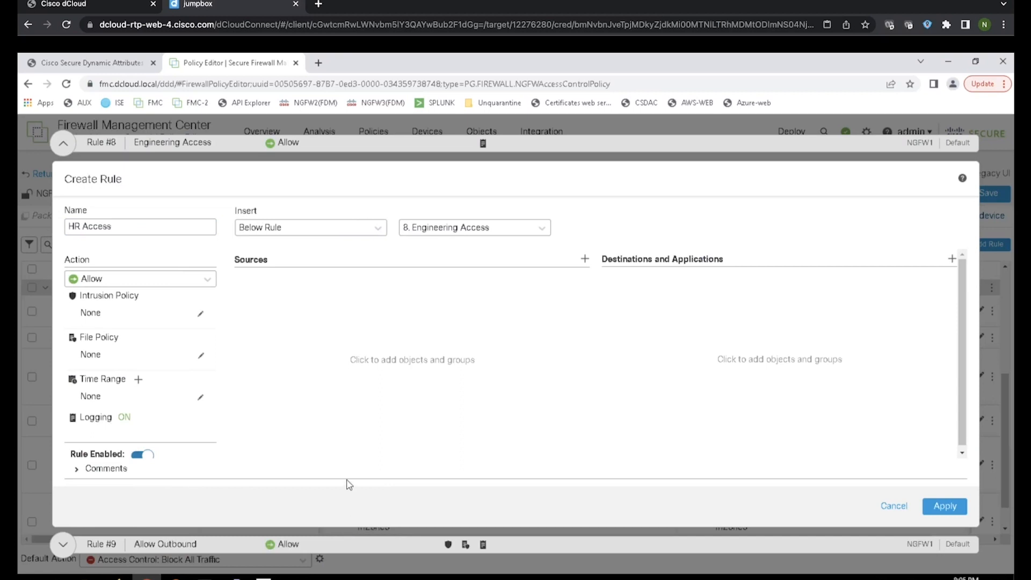
Step: Find the Azure dynamic attribute objects for the HR Access rule and select Azure_HR
left_click(585, 259)
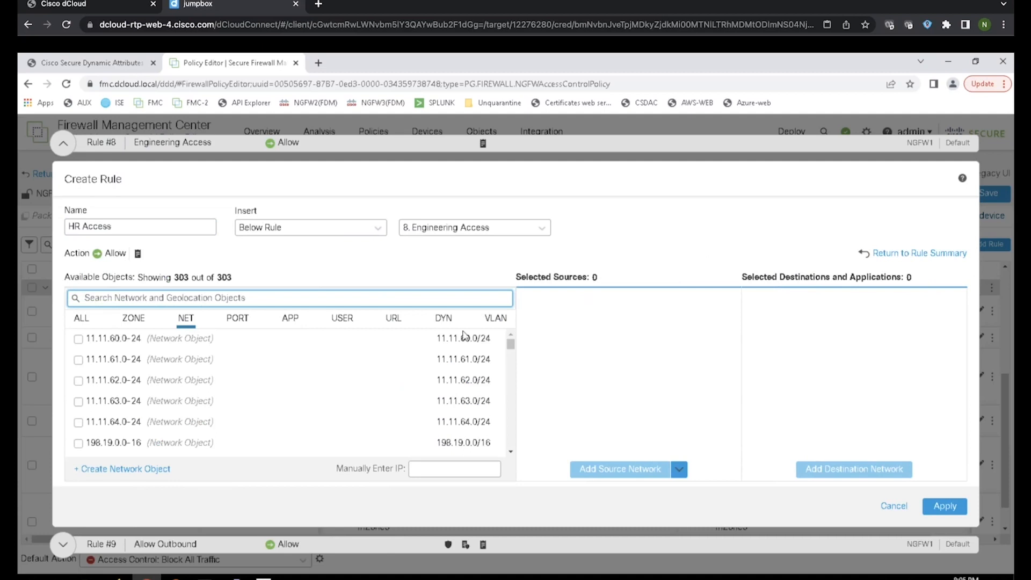
left_click(443, 319)
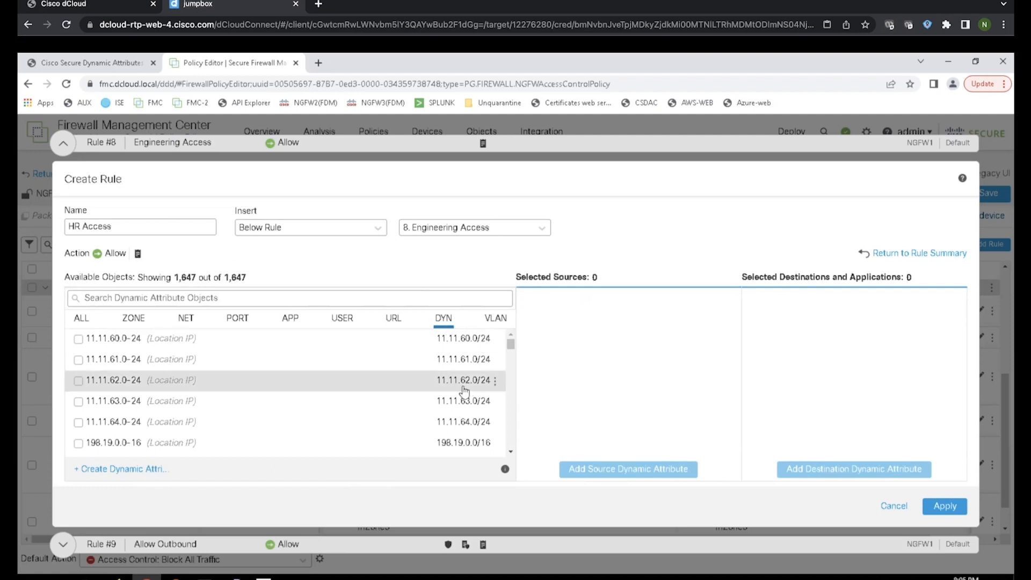
left_click(217, 298)
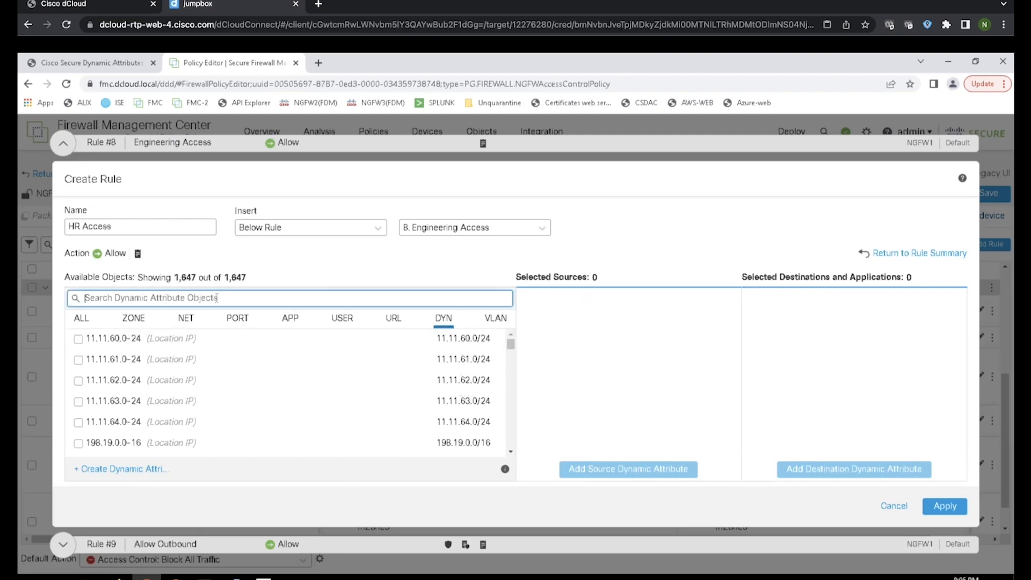
type("Azure")
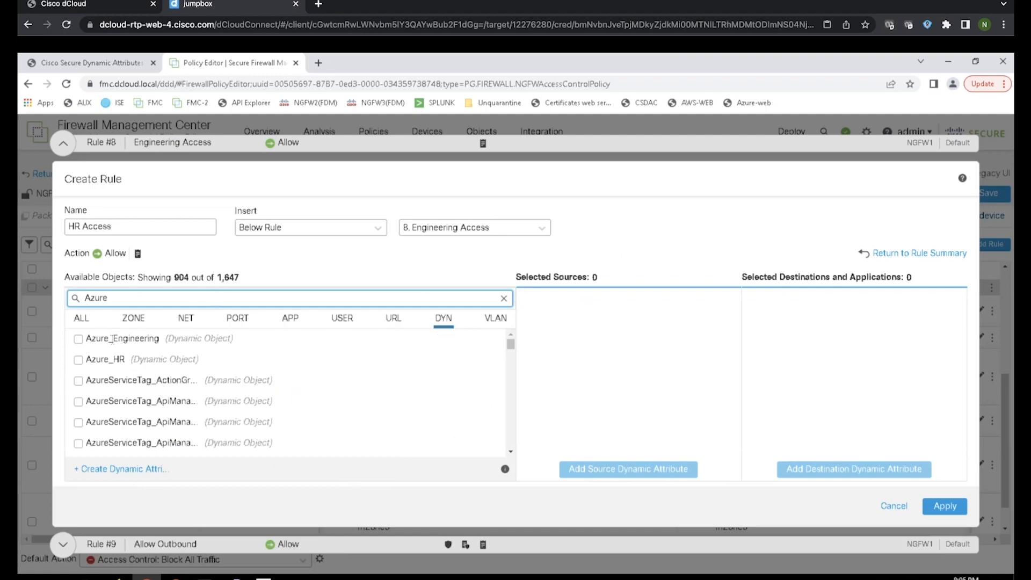
left_click(80, 360)
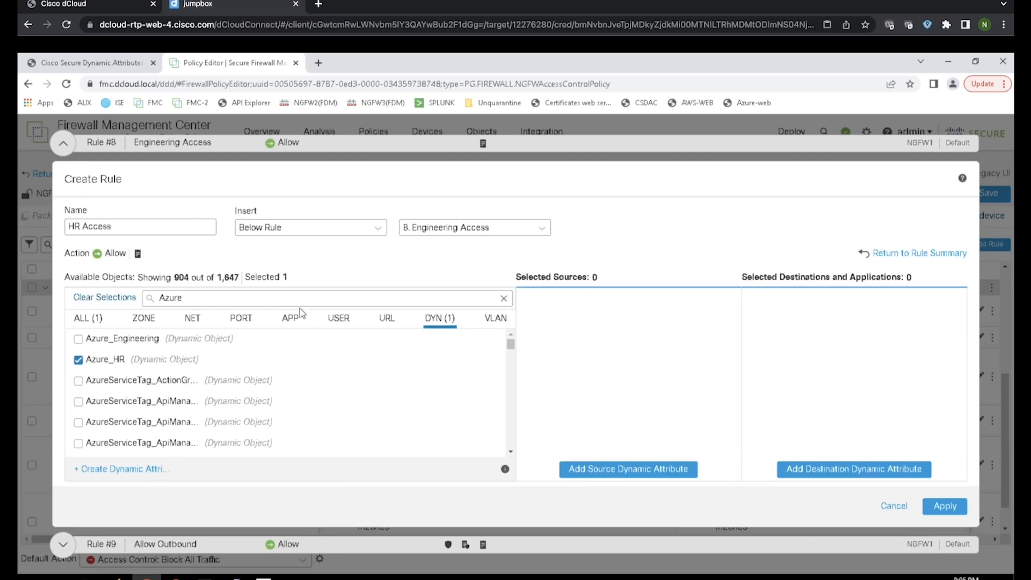
Step: Also select o365_SharePoint and o365_Skype, and add them with Azure_HR as destination dynamic attributes of the HR Access rule
double_click(288, 298)
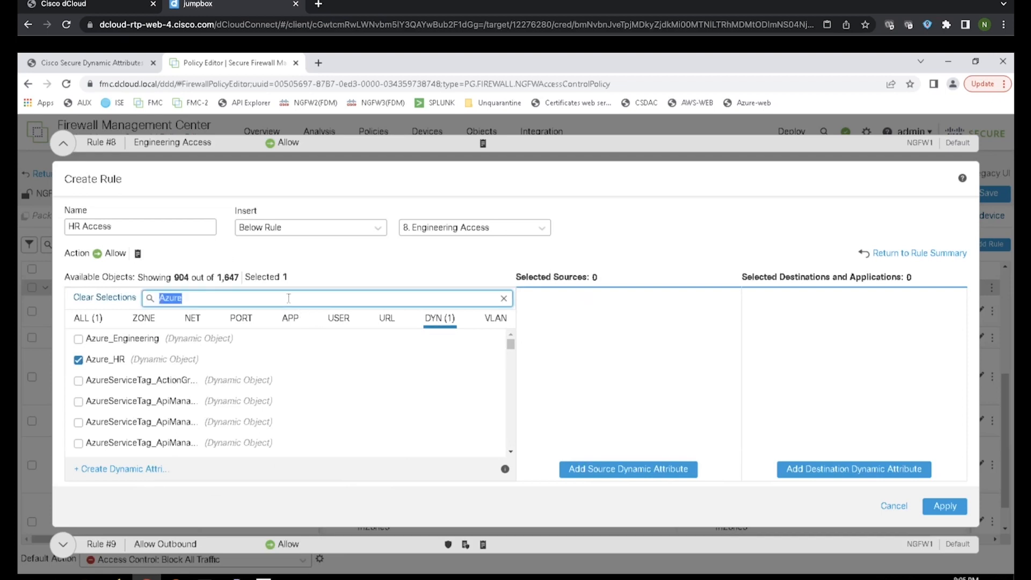
type("0365")
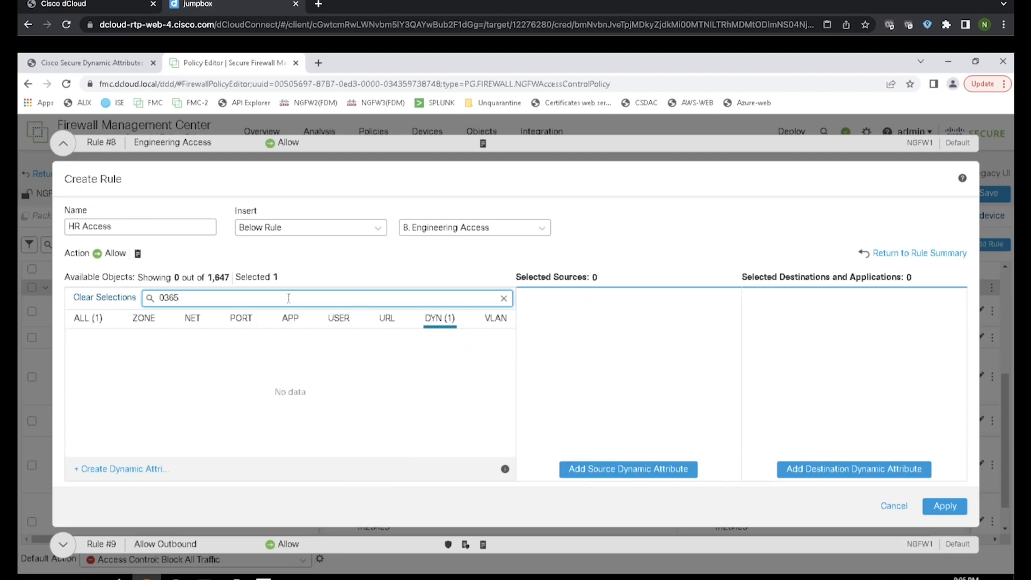
key("BackSpace")
key("BackSpace")
key("BackSpace")
key("BackSpace")
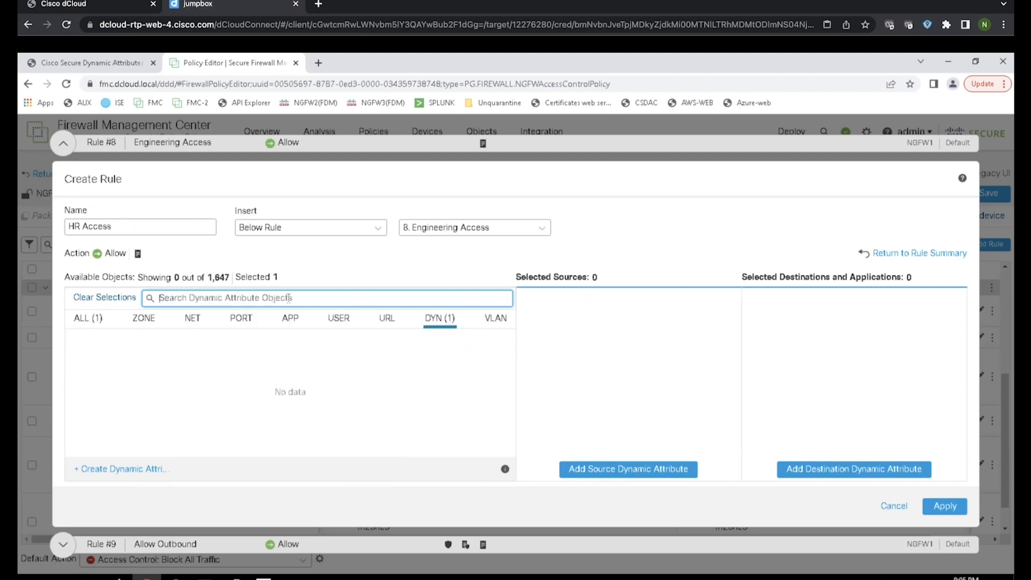
type("o365")
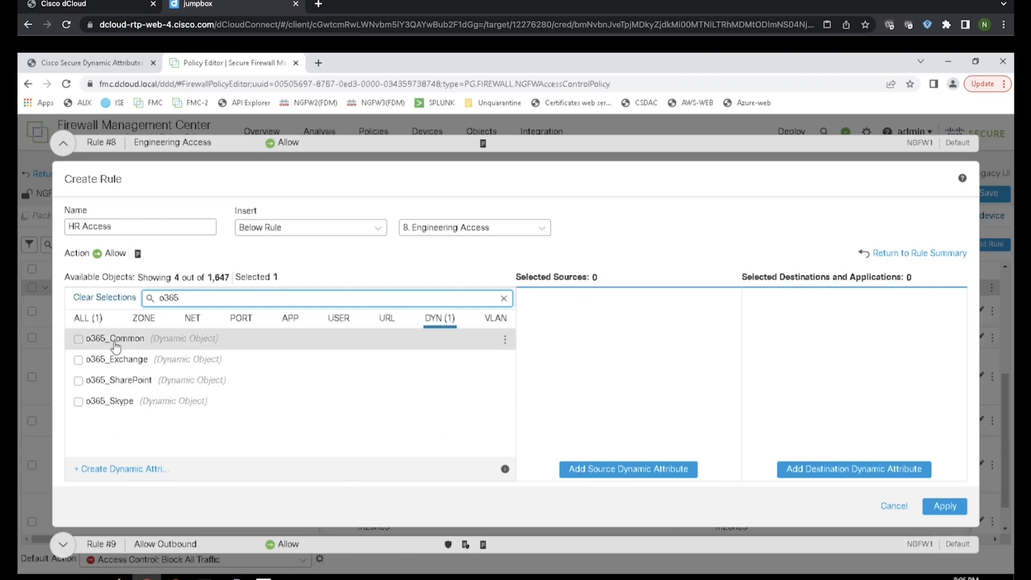
left_click(79, 381)
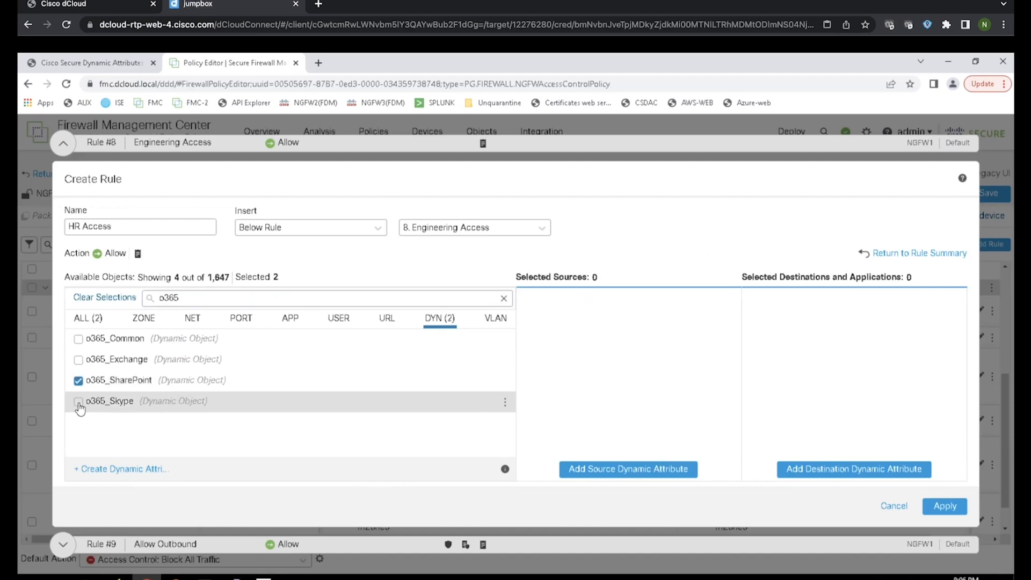
left_click(79, 403)
left_click(800, 469)
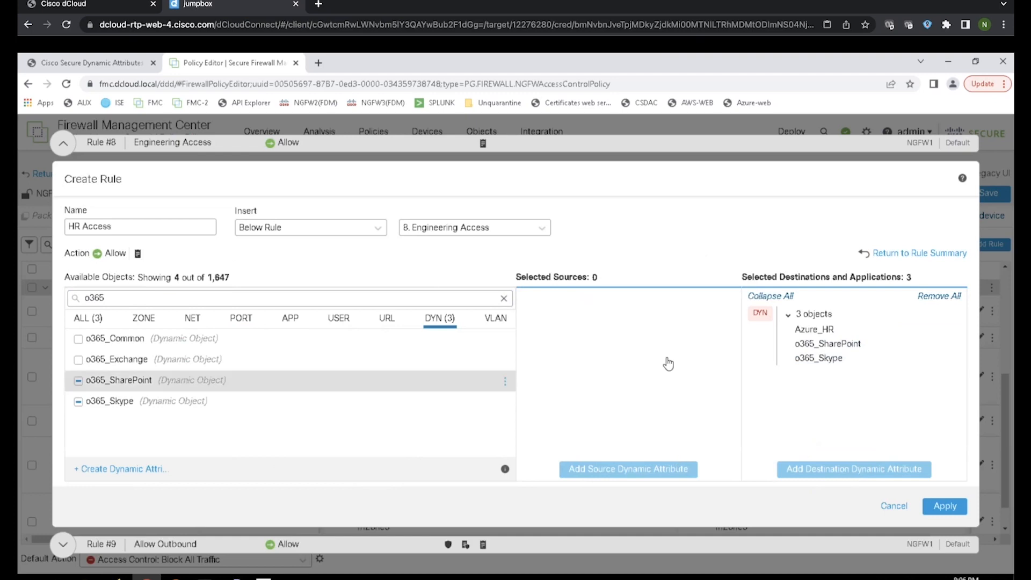
Step: Return to the HR Access rule summary, apply the rule and save the NGFW1 access control policy
left_click(917, 256)
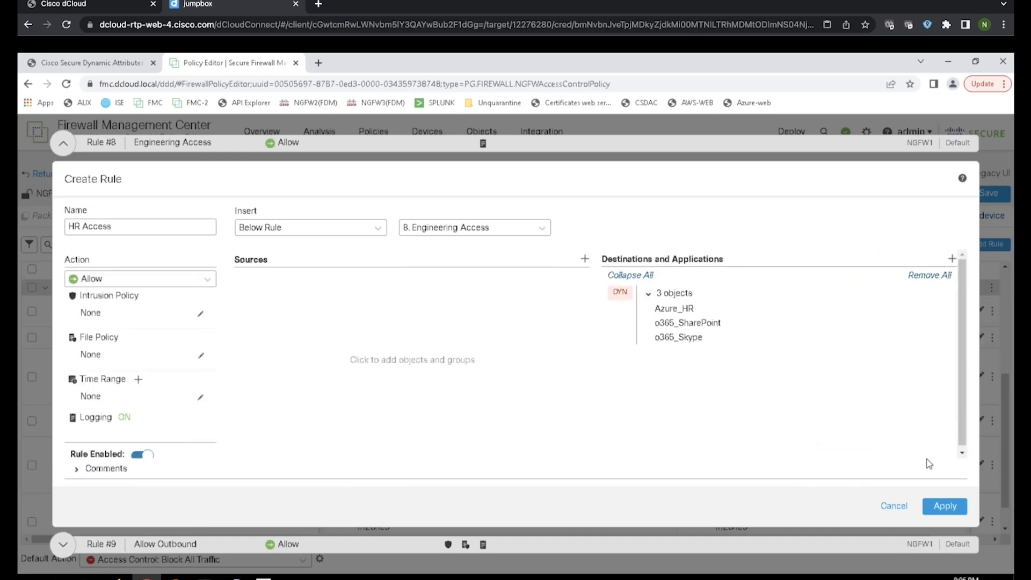
left_click(945, 508)
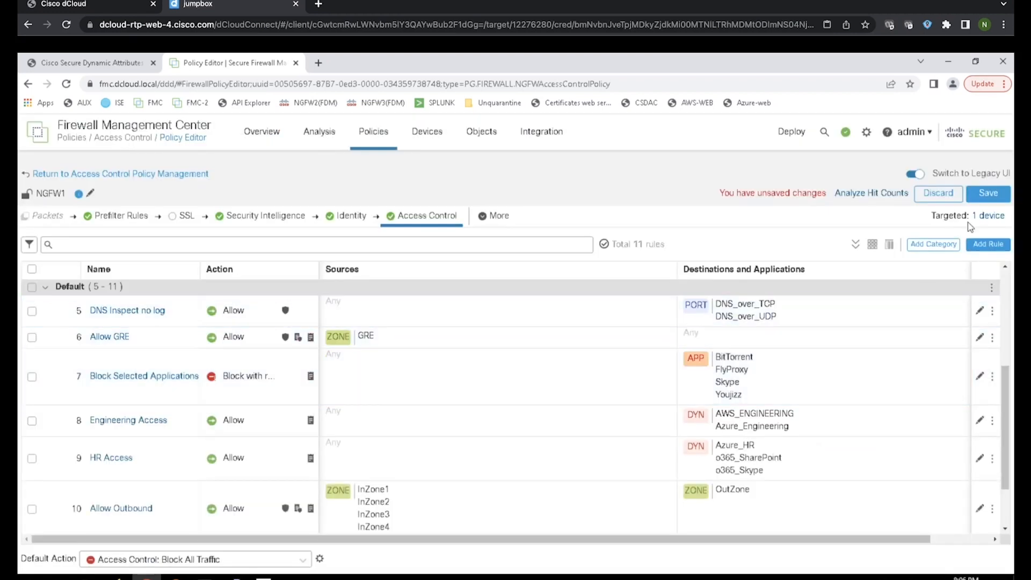
left_click(990, 198)
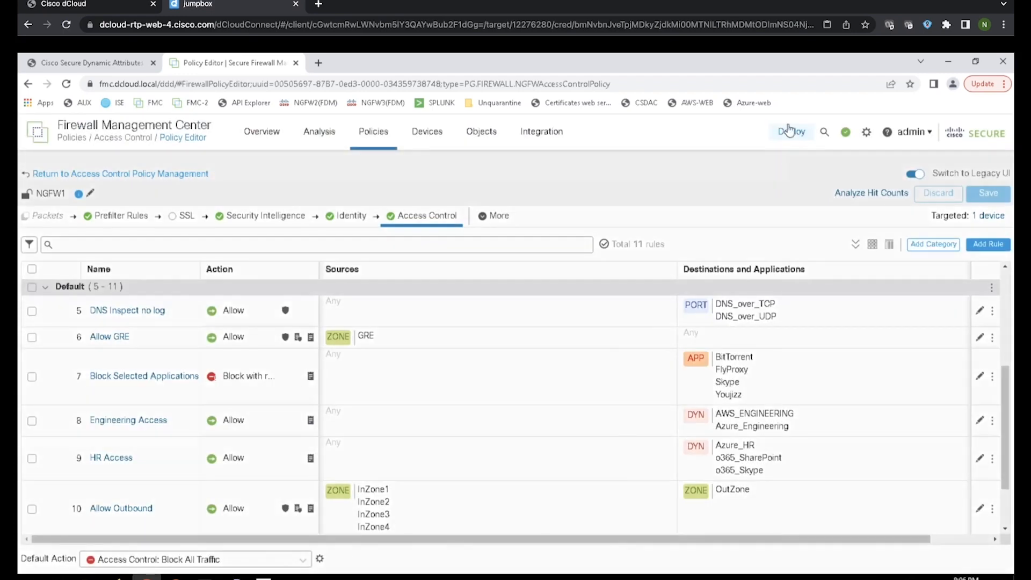
Step: Deploy all pending configuration changes to the NGFW1 device
left_click(788, 137)
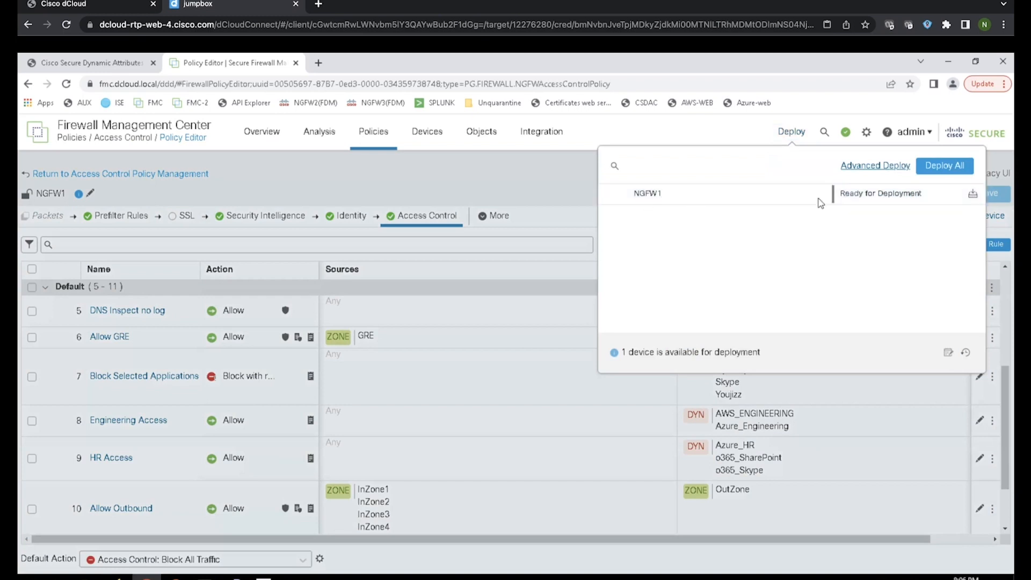
left_click(938, 169)
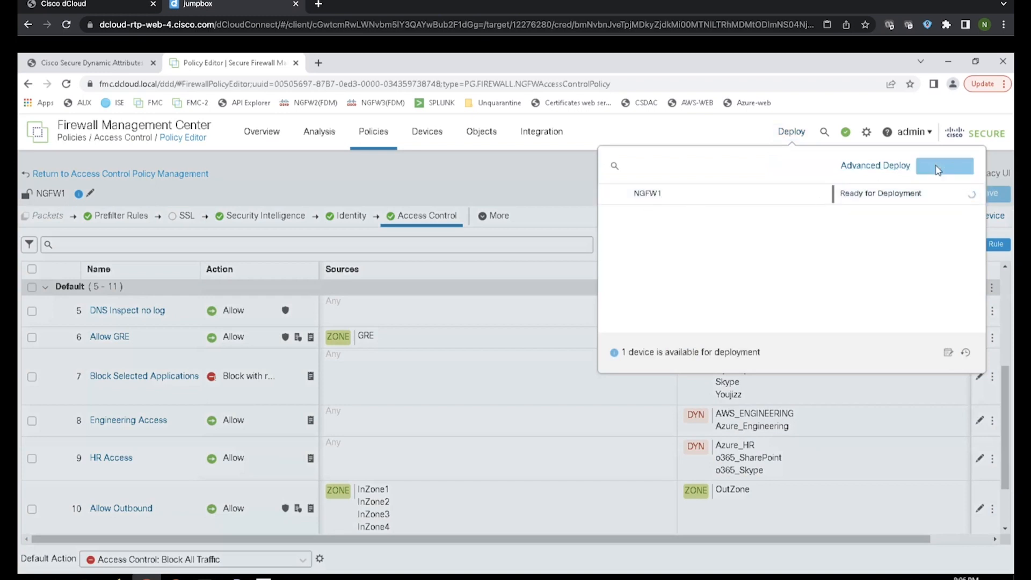